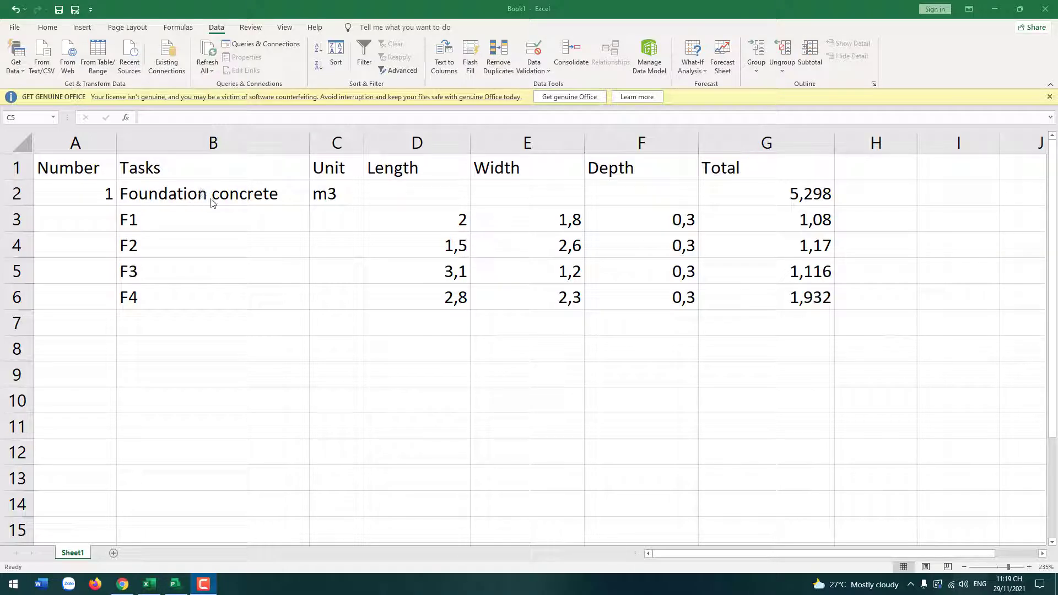
pyautogui.click(652, 237)
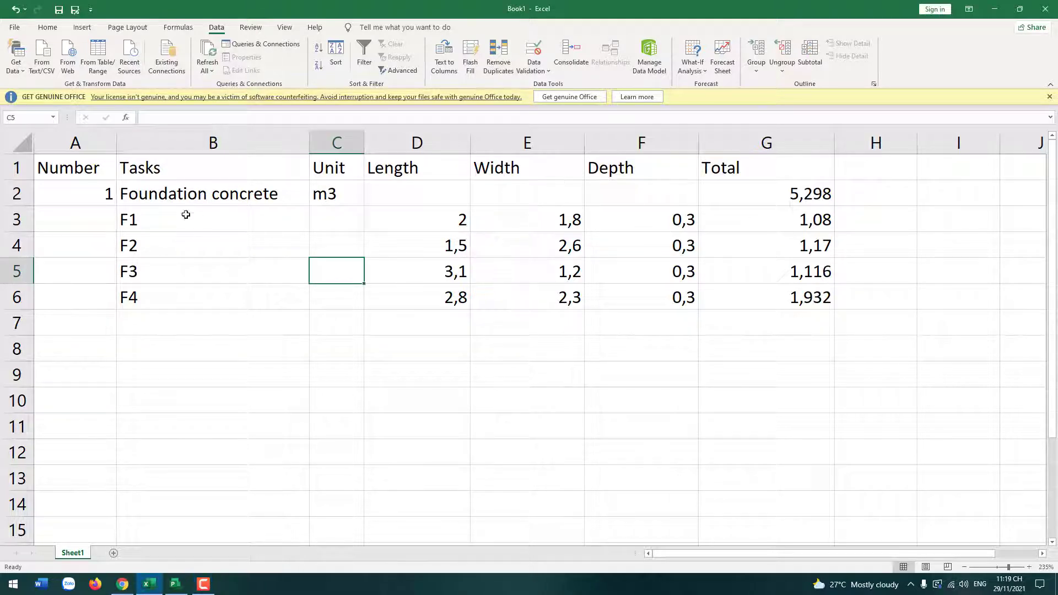
pyautogui.click(205, 215)
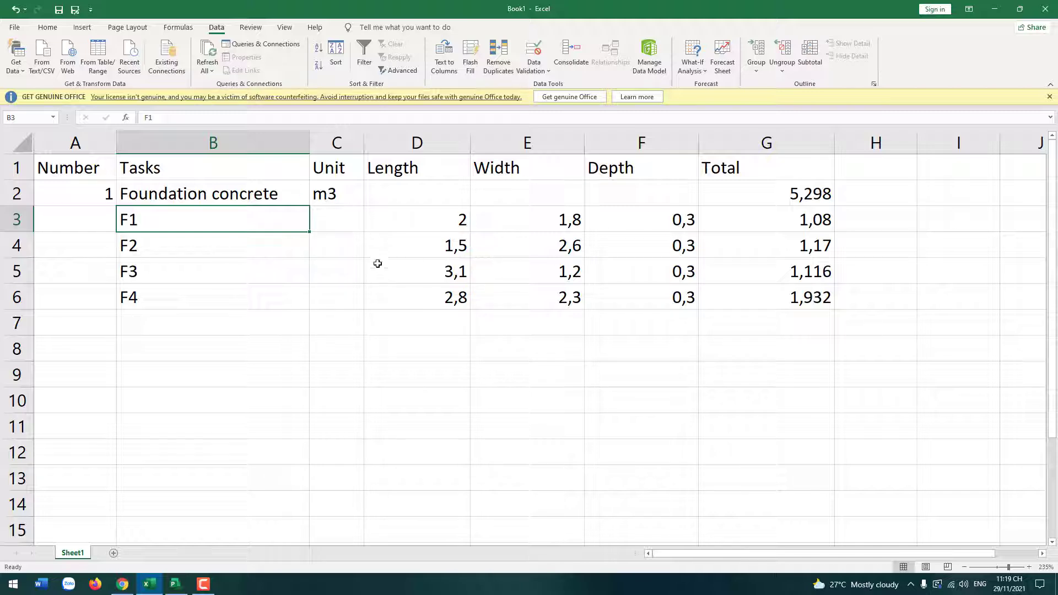
pyautogui.click(287, 275)
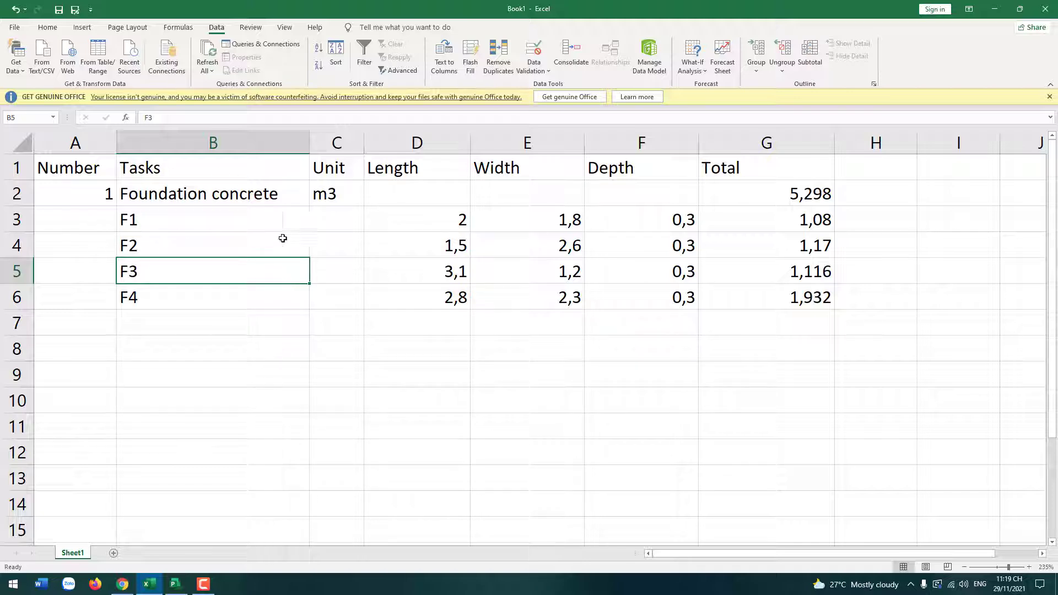
pyautogui.click(270, 220)
pyautogui.moveTo(23, 229); pyautogui.dragTo(16, 298)
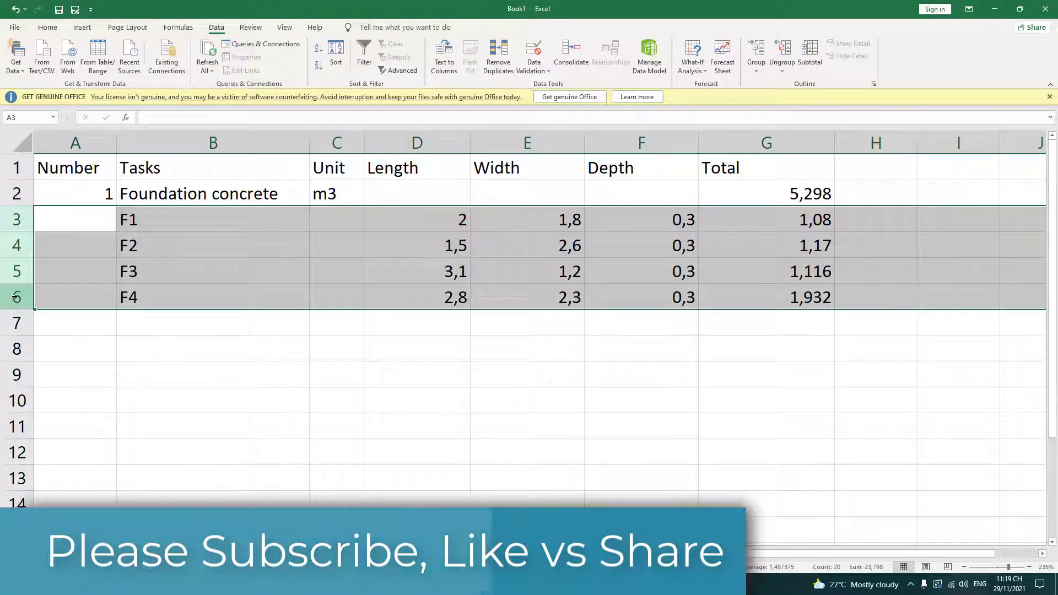
pyautogui.click(241, 248)
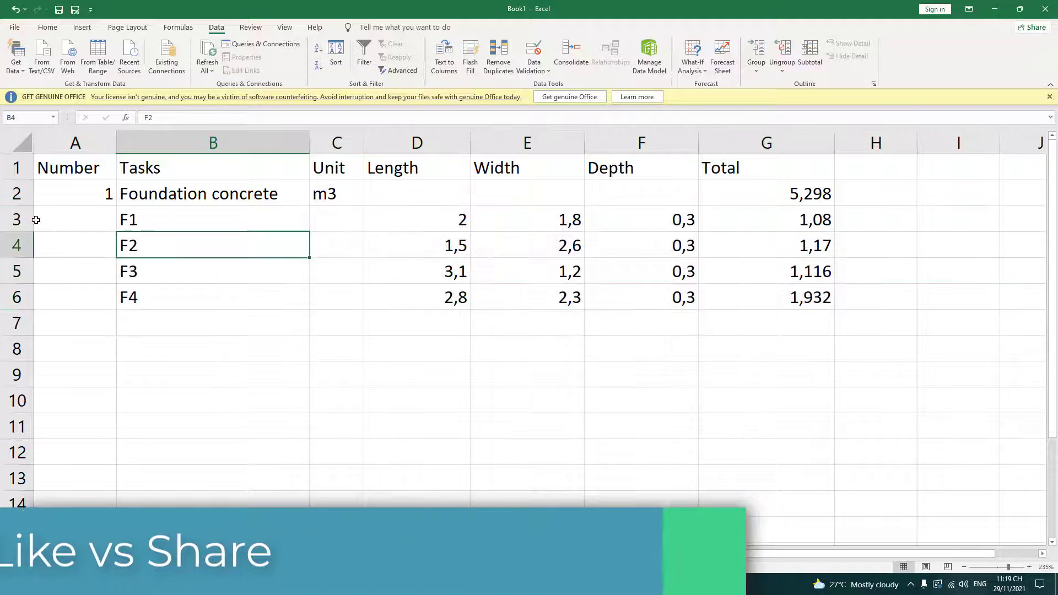
# Group rows 3 to 6, which hold the F1 to F4 foundation entries, into an outline.
pyautogui.moveTo(24, 219); pyautogui.dragTo(17, 297)
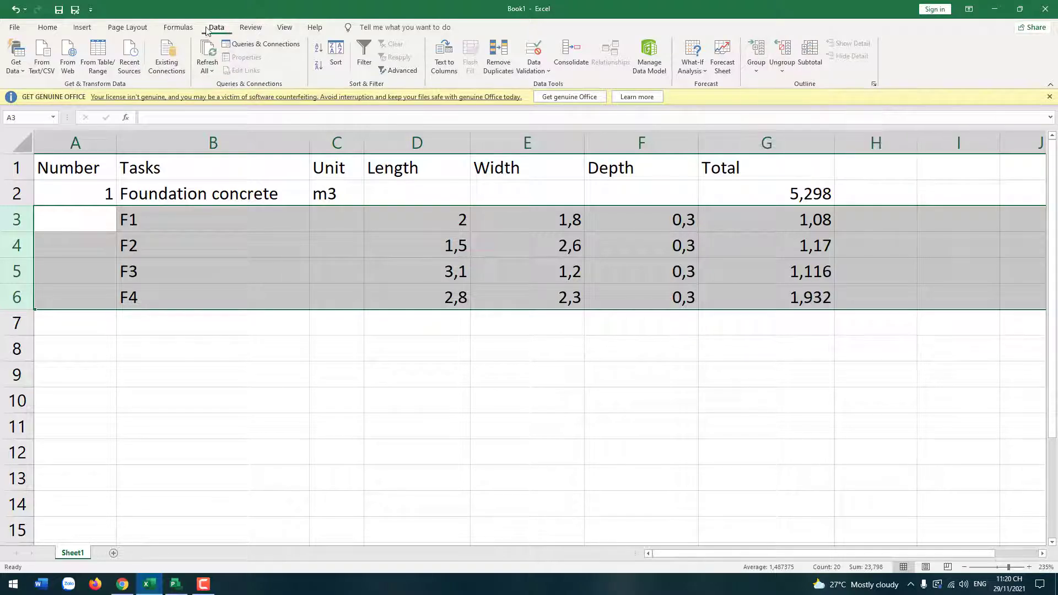
pyautogui.click(756, 72)
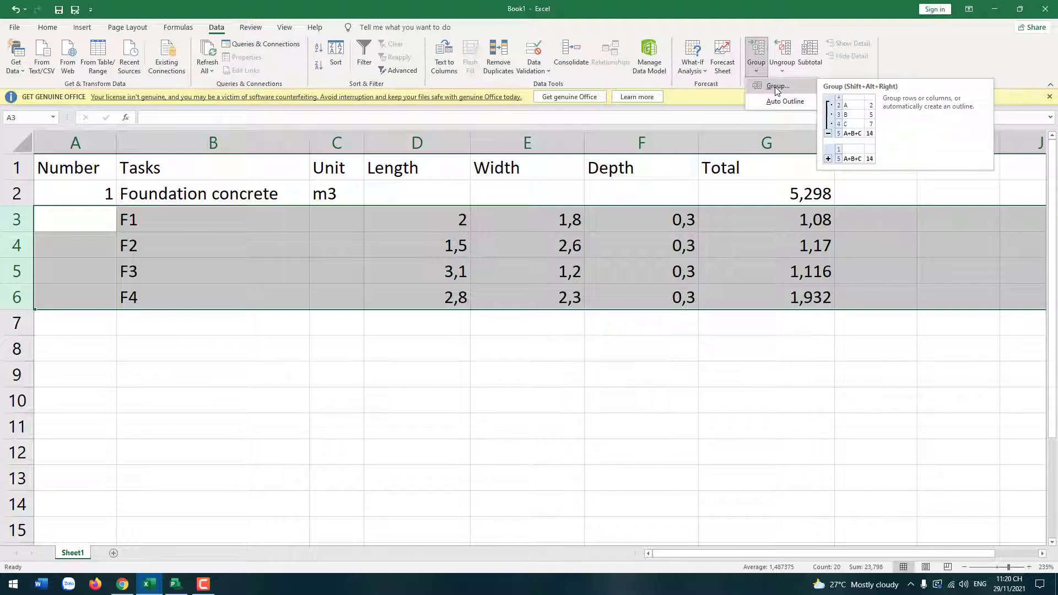
pyautogui.click(776, 86)
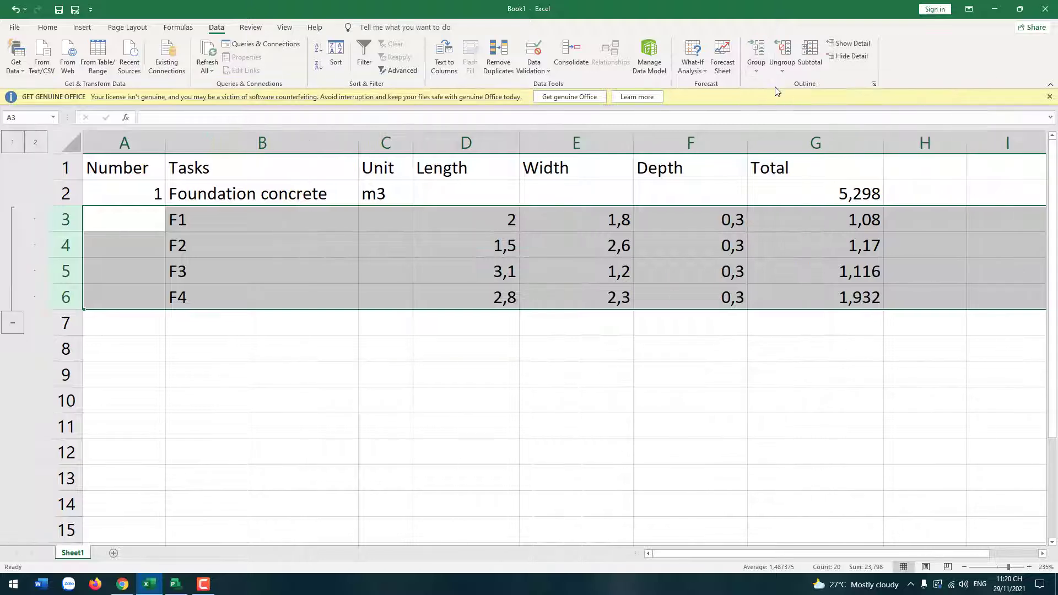
# Collapse and expand the grouped rows 3 to 6 twice to check how the outline behaves.
pyautogui.click(13, 324)
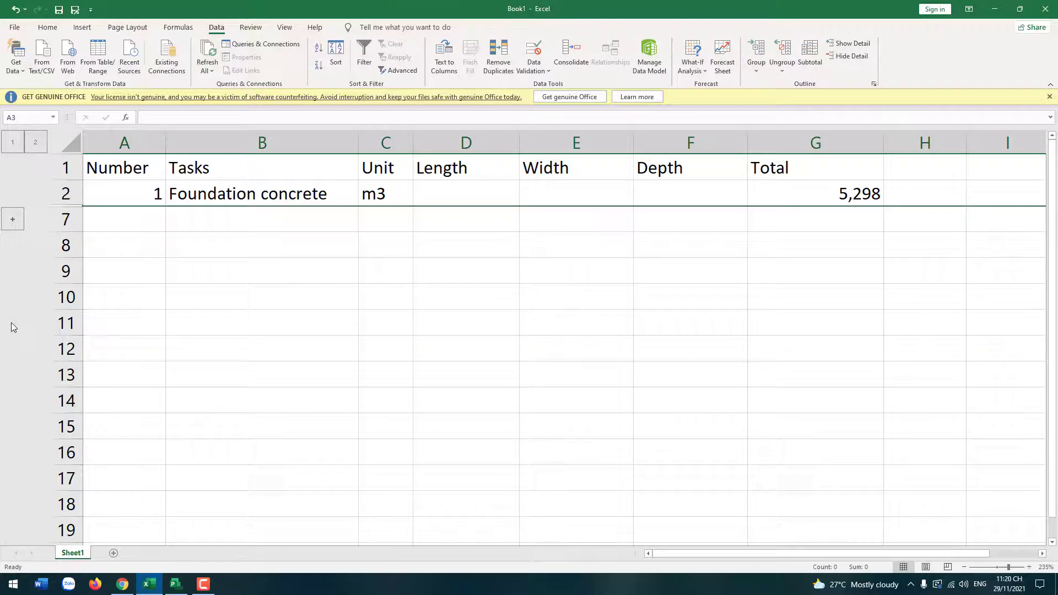
pyautogui.click(13, 220)
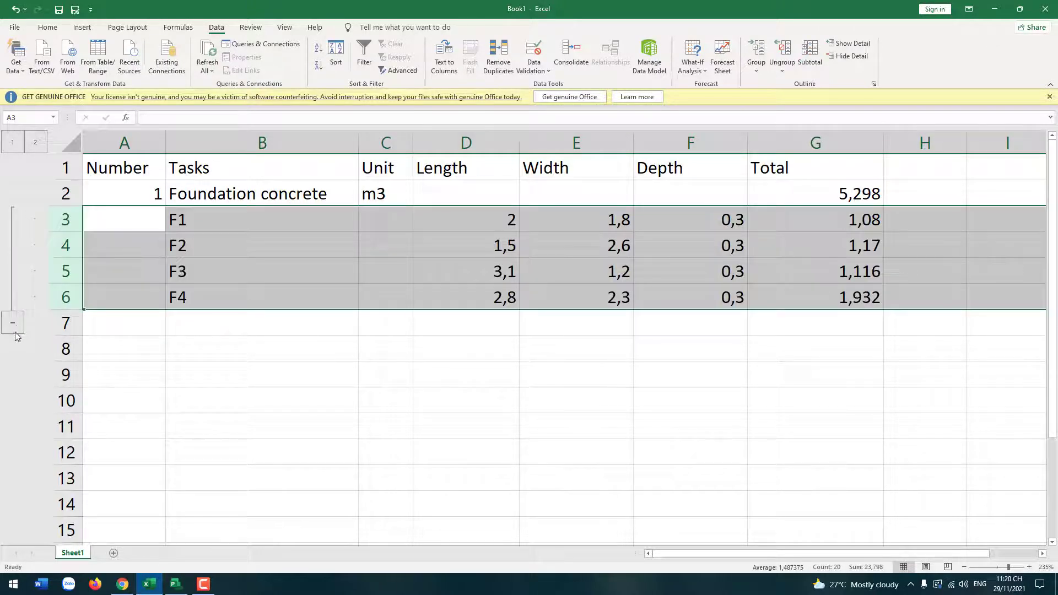
pyautogui.click(16, 329)
pyautogui.click(15, 223)
# Turn off the outline setting "Summary rows below detail" and apply it.
pyautogui.click(873, 84)
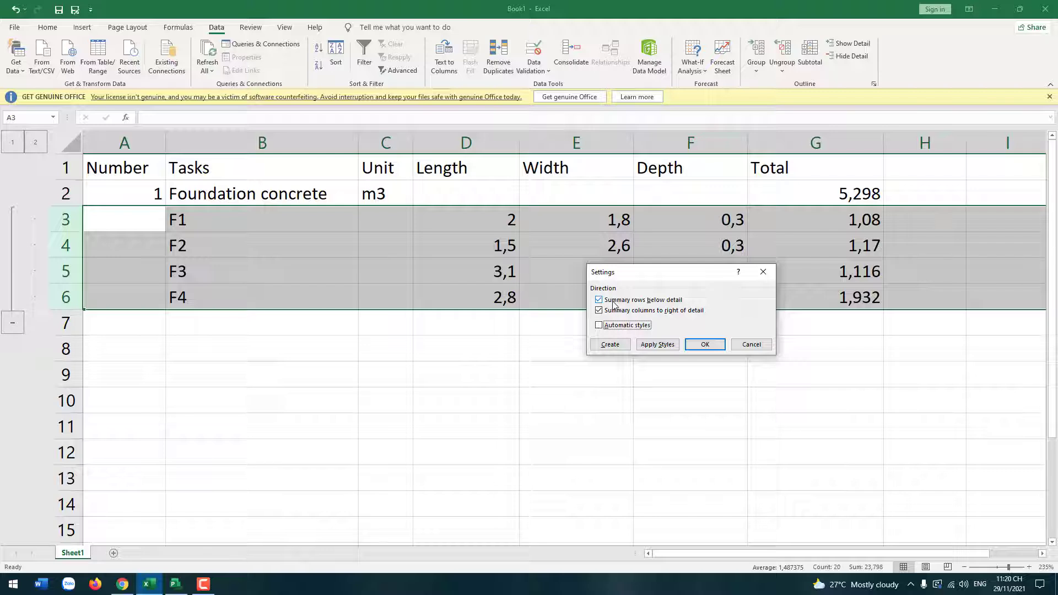
pyautogui.click(653, 302)
pyautogui.click(708, 345)
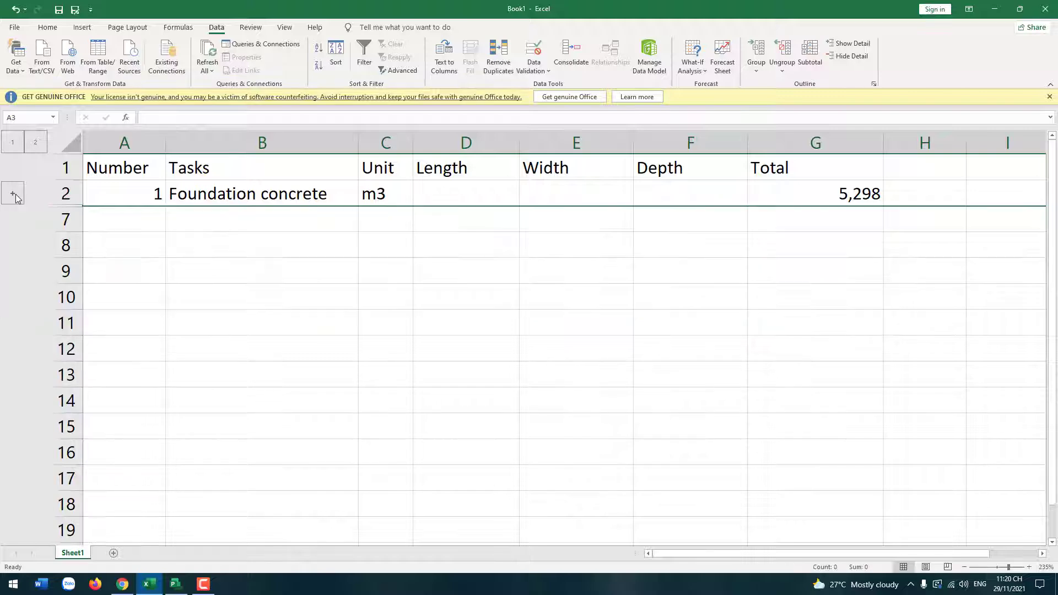
# Test hiding and showing the F1 to F4 detail rows from the Foundation concrete summary row, leaving them expanded.
pyautogui.click(13, 197)
pyautogui.click(13, 195)
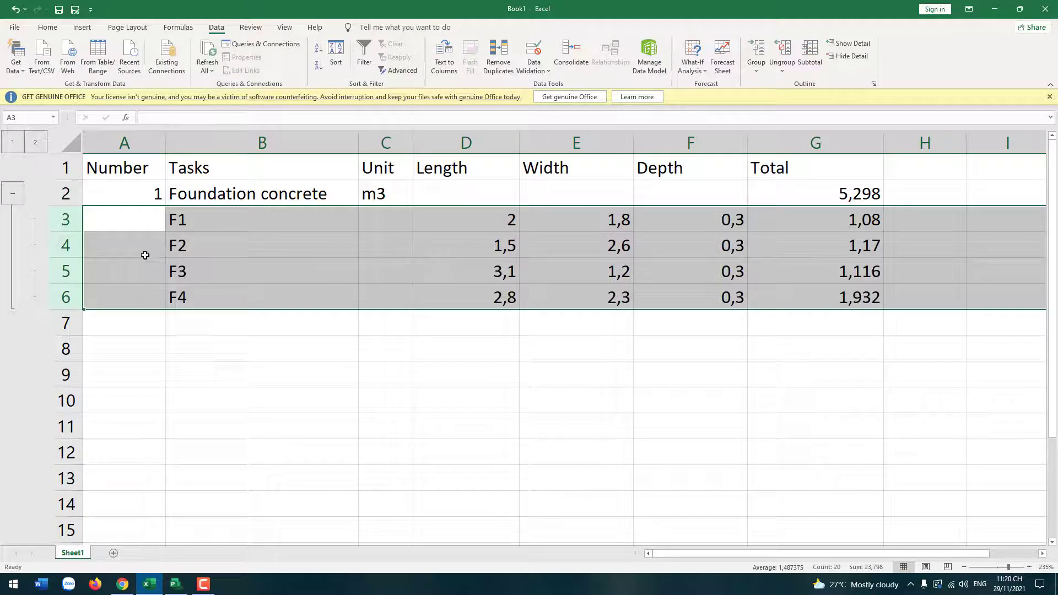
pyautogui.click(302, 234)
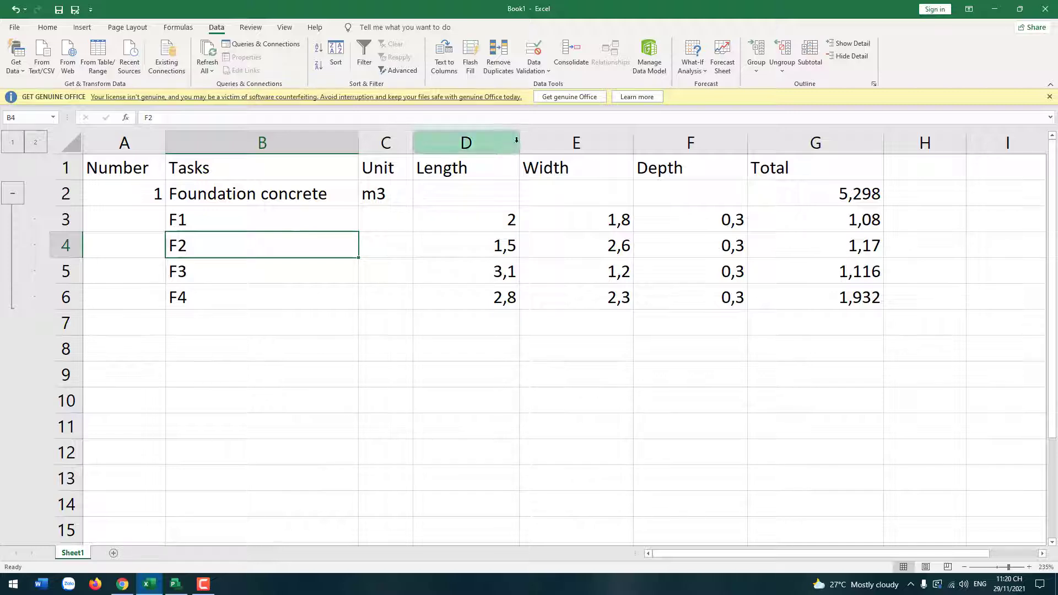
# Group the Length, Width and Depth columns (D to F) into an outline.
pyautogui.click(702, 136)
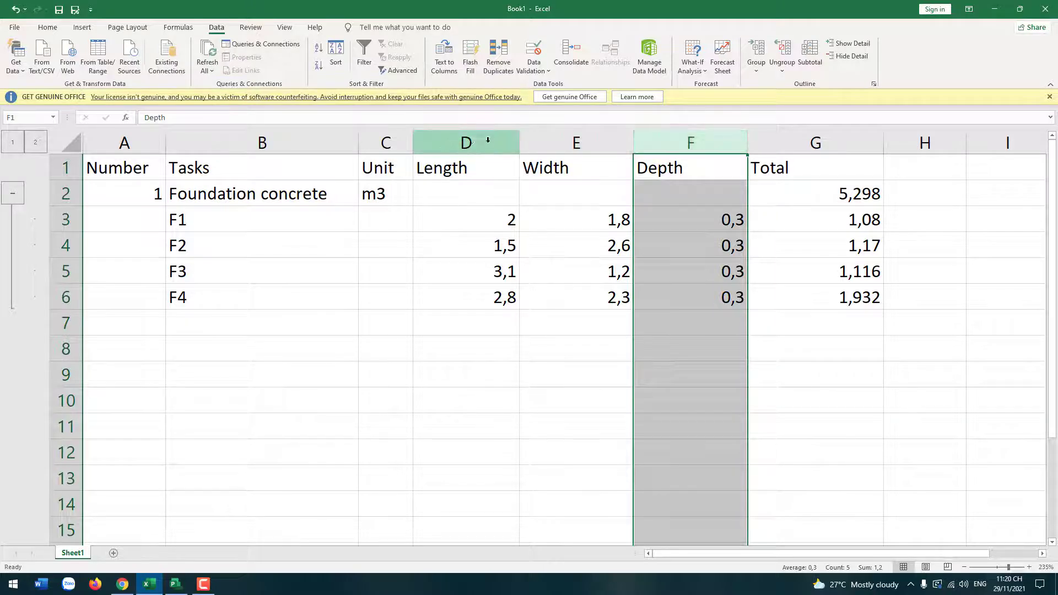
pyautogui.moveTo(488, 140); pyautogui.dragTo(669, 140)
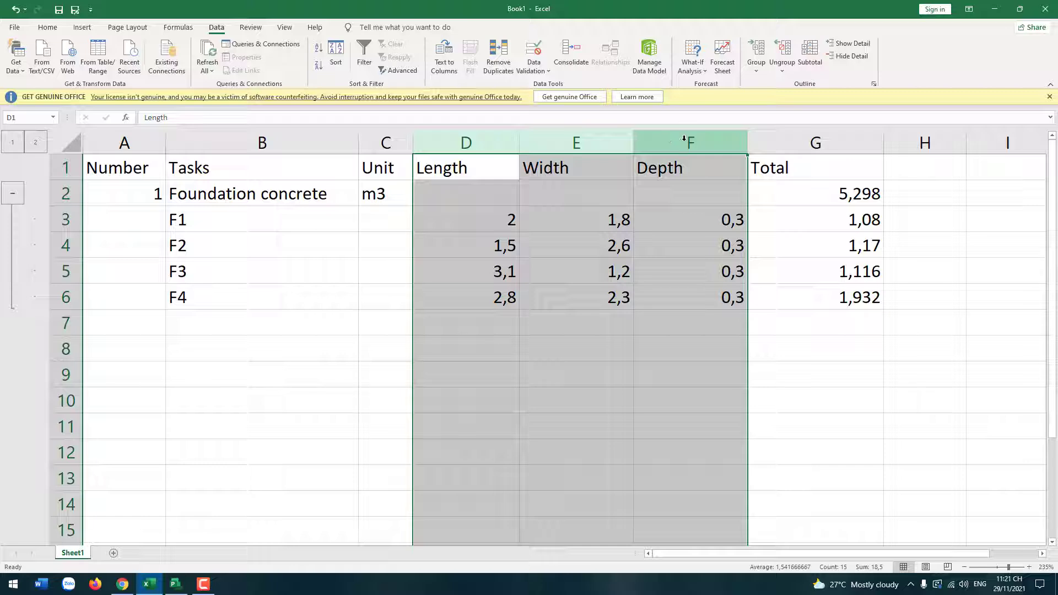
pyautogui.click(756, 66)
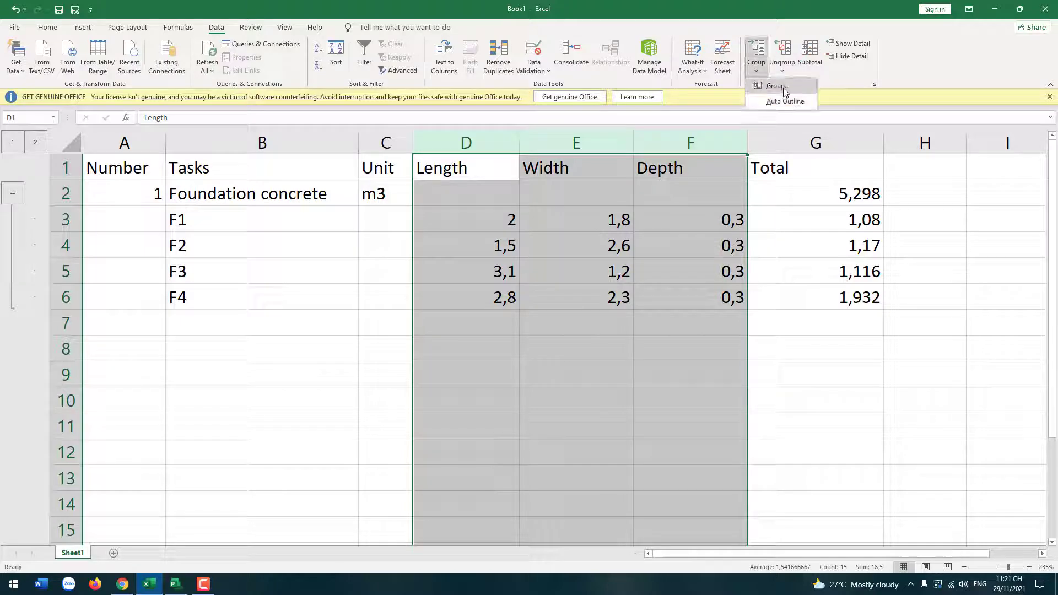
pyautogui.click(782, 87)
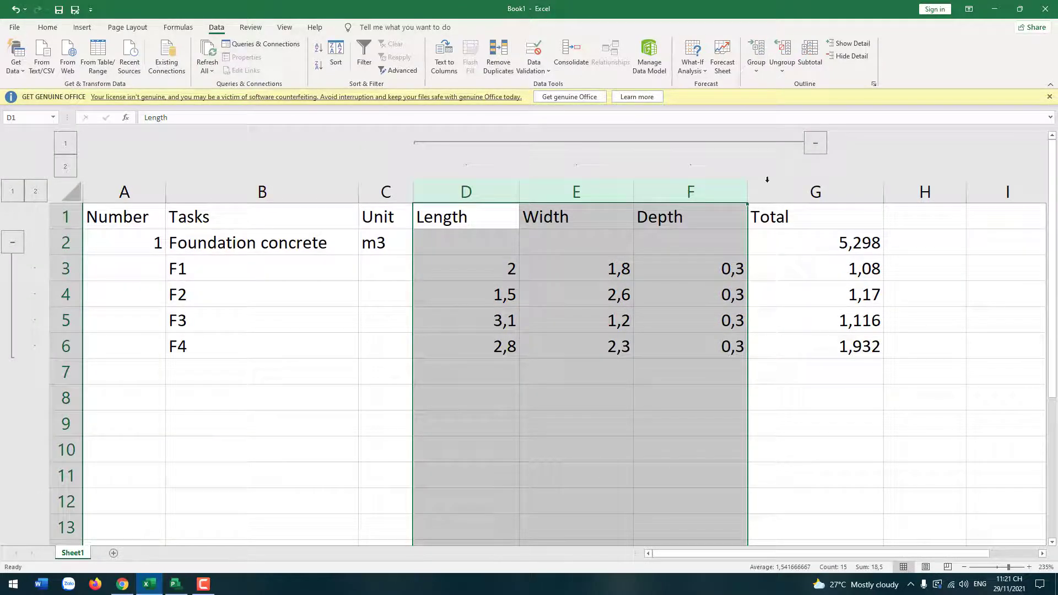
# Collapse and expand the grouped Length, Width and Depth columns twice to check the column outline.
pyautogui.click(816, 145)
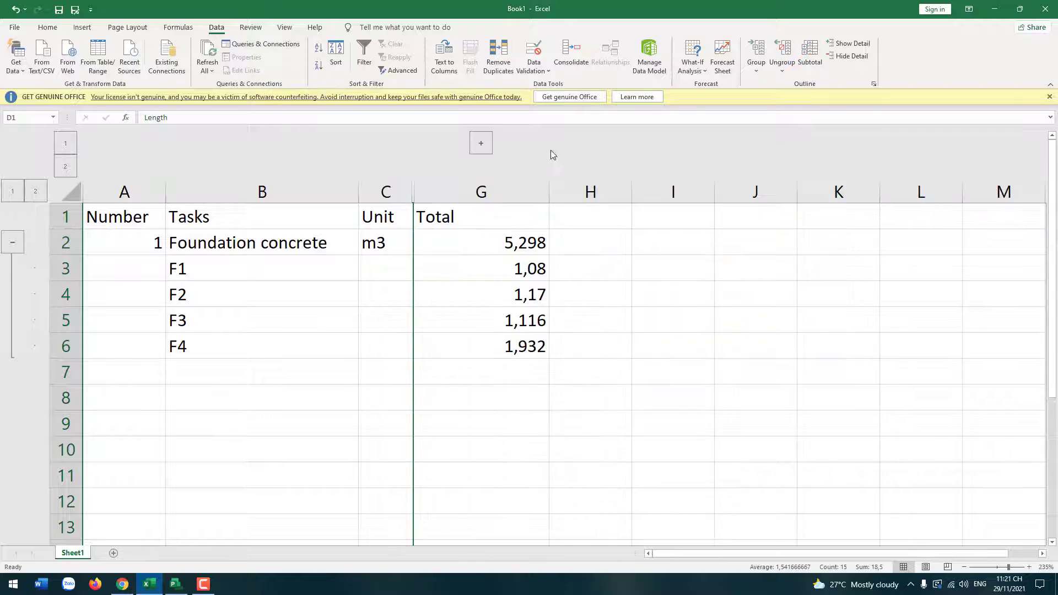
pyautogui.click(484, 144)
pyautogui.click(818, 144)
pyautogui.click(483, 146)
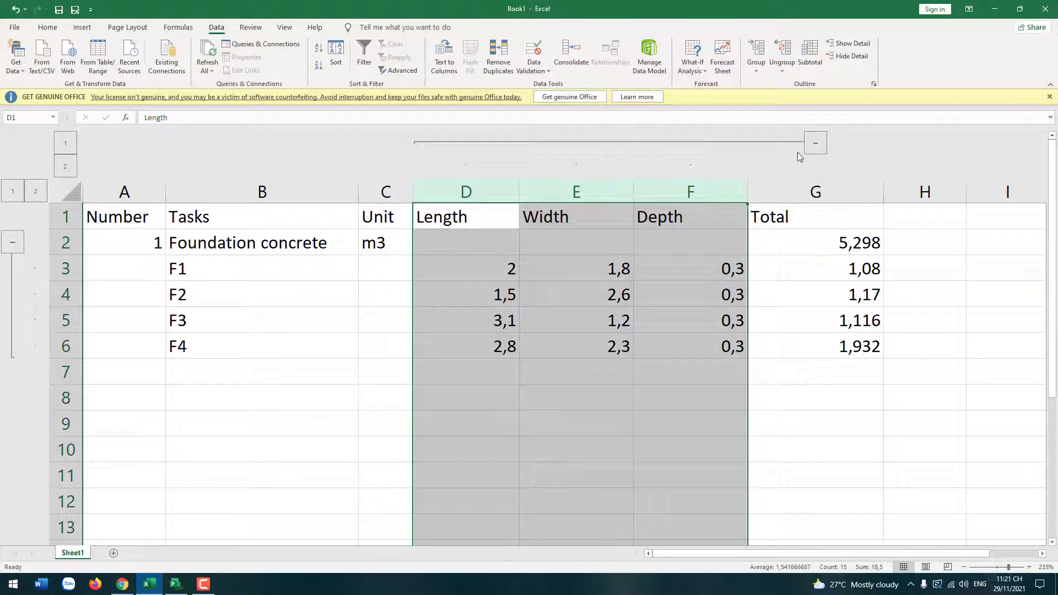
# Turn off the outline setting "Summary columns to right of detail" and apply it.
pyautogui.click(874, 85)
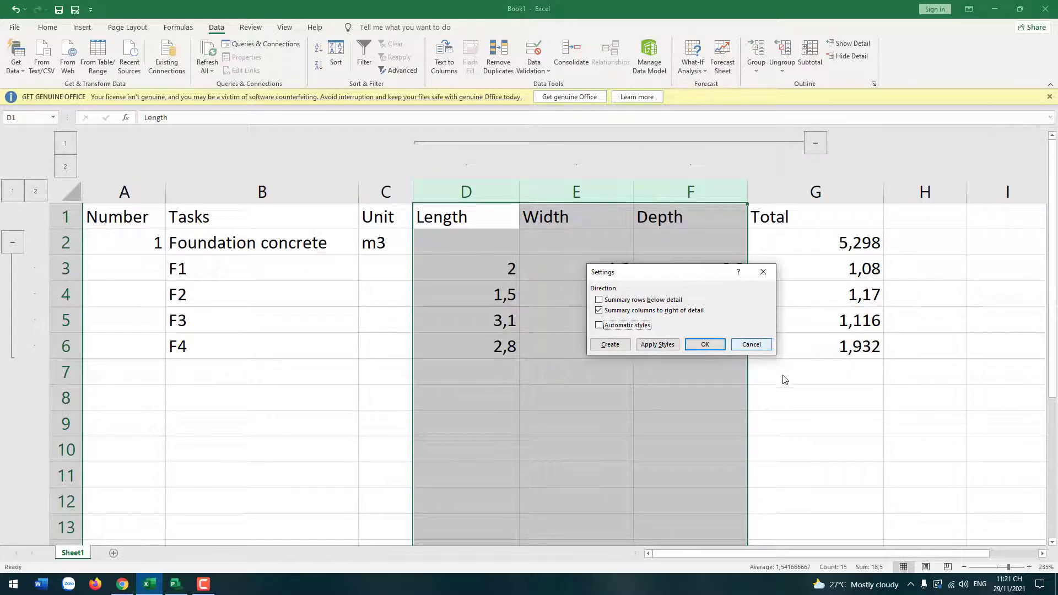
pyautogui.click(752, 345)
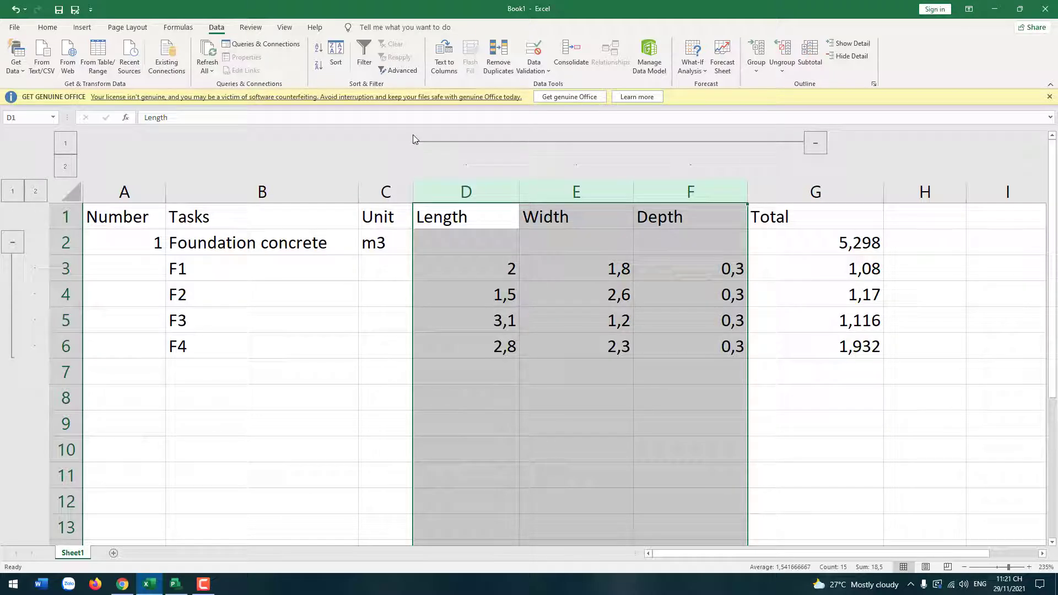
pyautogui.click(873, 83)
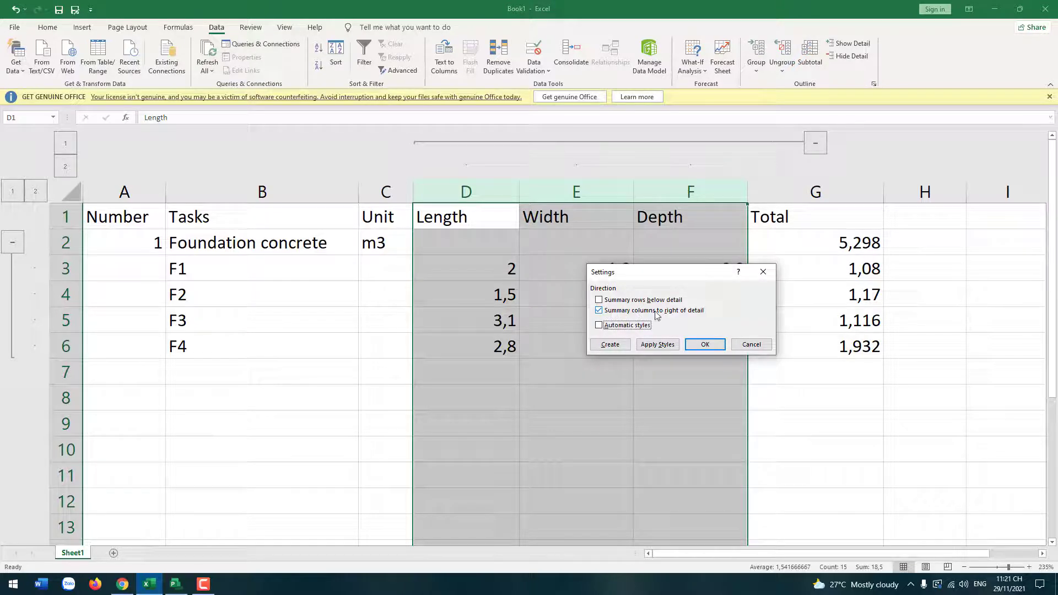
pyautogui.click(693, 312)
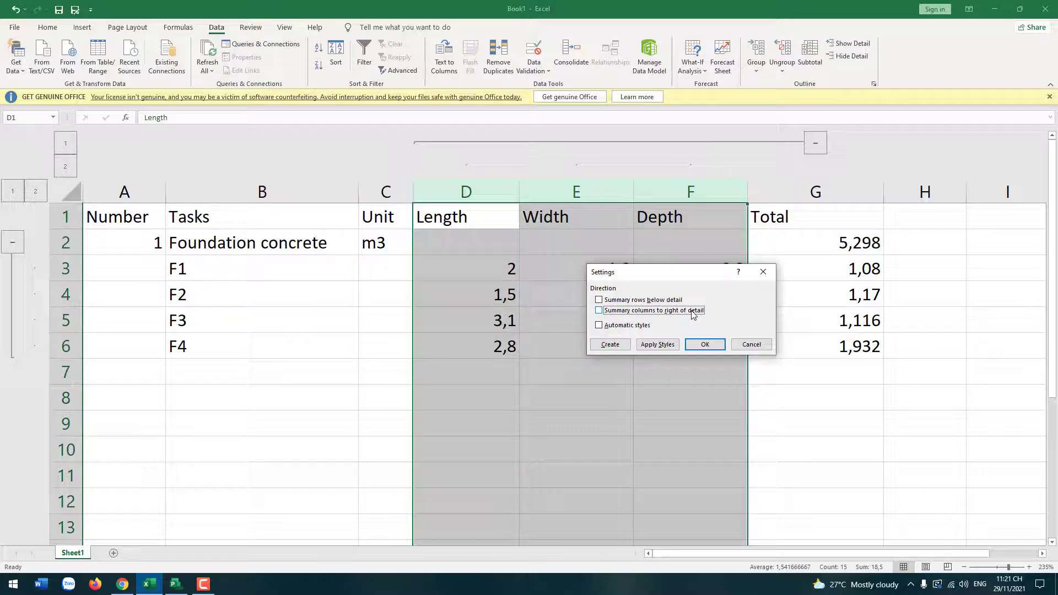
pyautogui.click(705, 344)
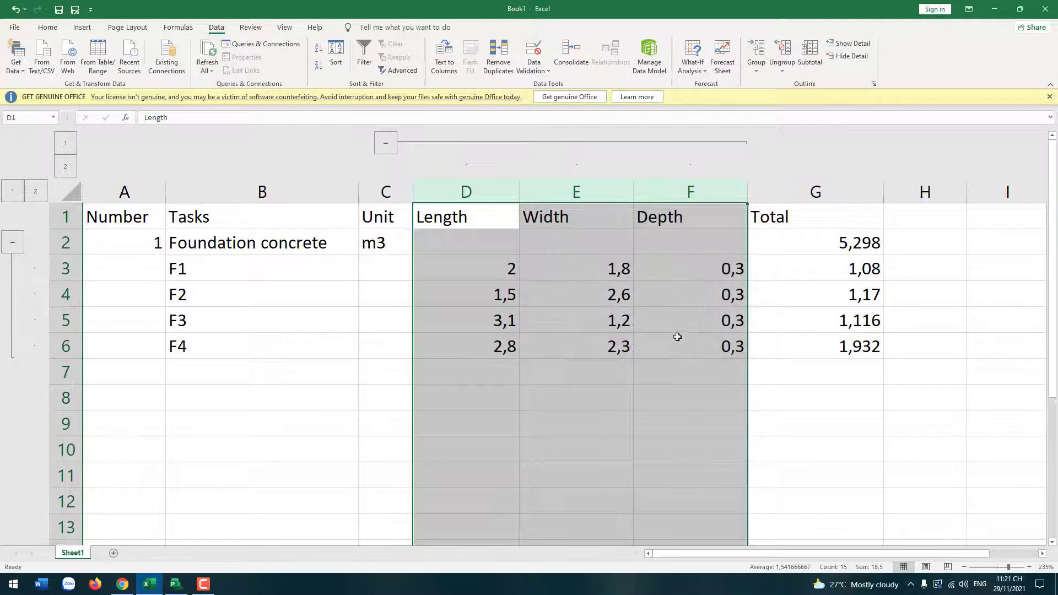
# Test hiding and showing columns D to F from the Unit column's outline control, leaving them expanded.
pyautogui.click(385, 144)
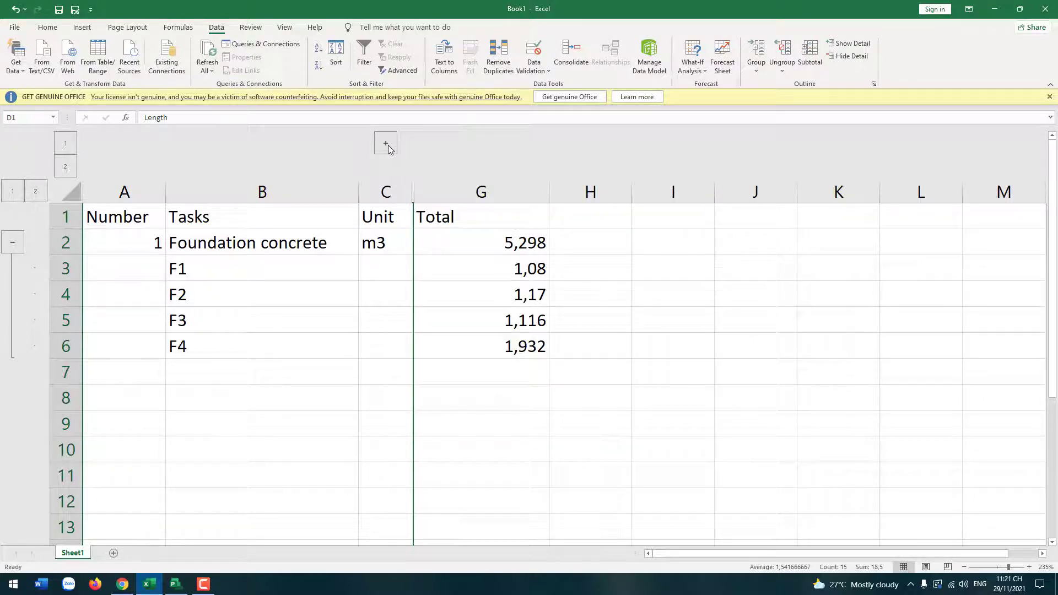
pyautogui.click(388, 148)
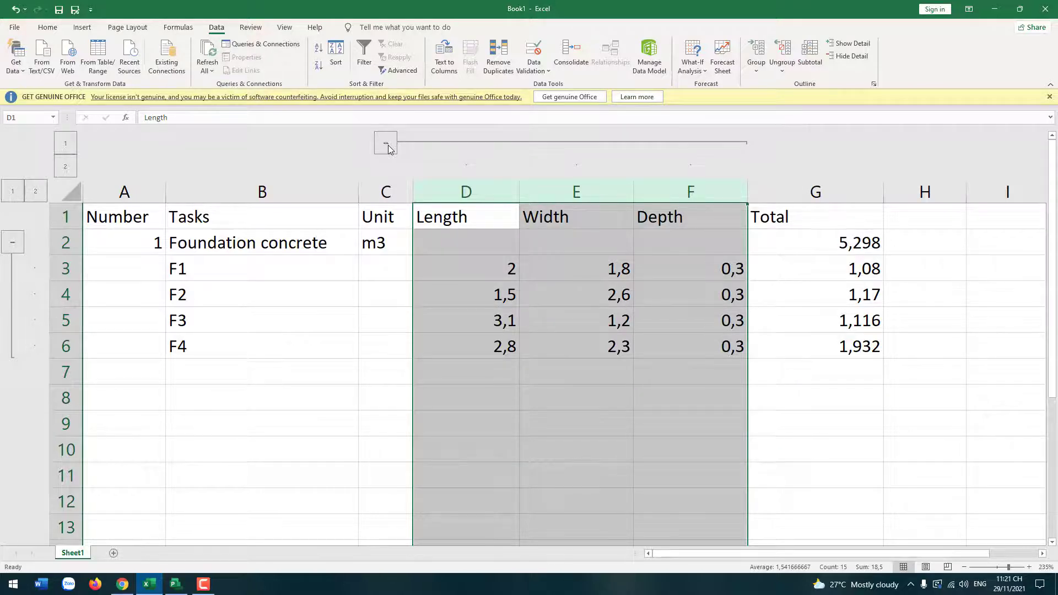
pyautogui.click(387, 144)
pyautogui.click(386, 145)
pyautogui.scroll(-1, 635, 298)
pyautogui.scroll(1, 634, 317)
# Ungroup the Length, Width and Depth columns (D to F).
pyautogui.click(689, 269)
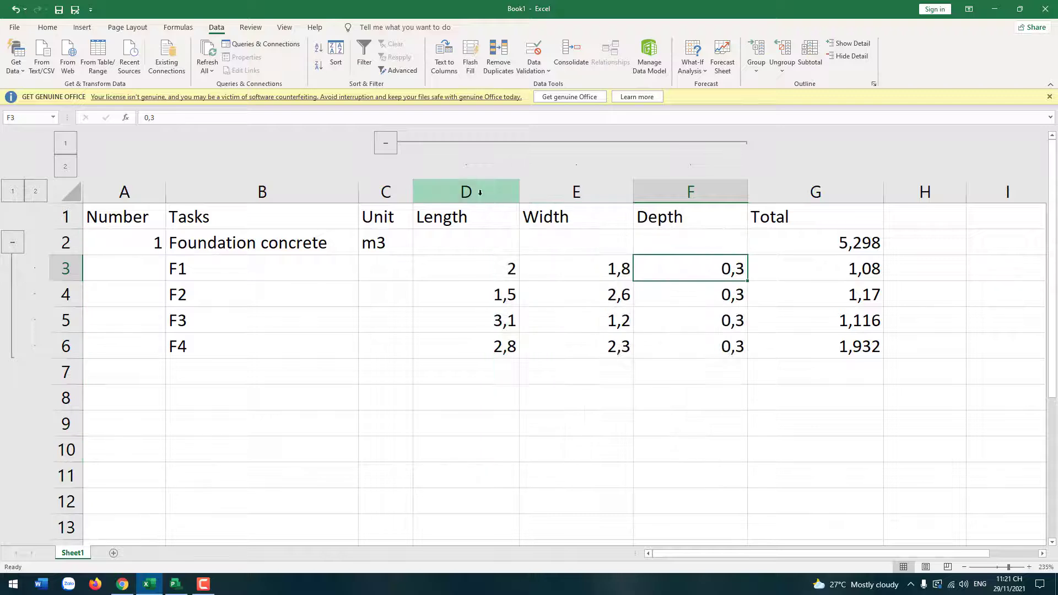
pyautogui.moveTo(480, 192); pyautogui.dragTo(689, 194)
pyautogui.click(551, 187)
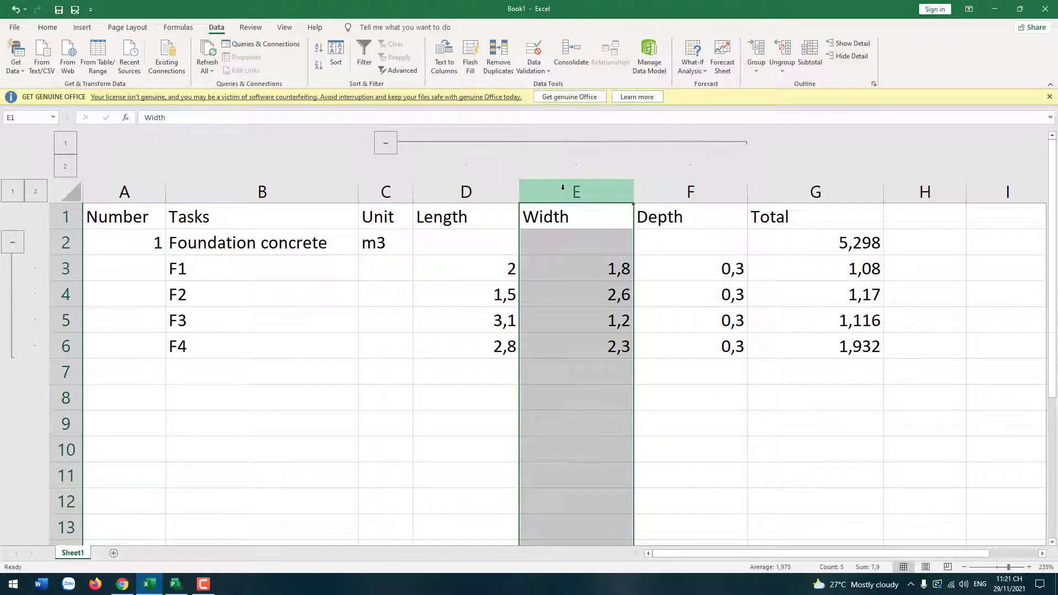
pyautogui.moveTo(491, 190); pyautogui.dragTo(681, 189)
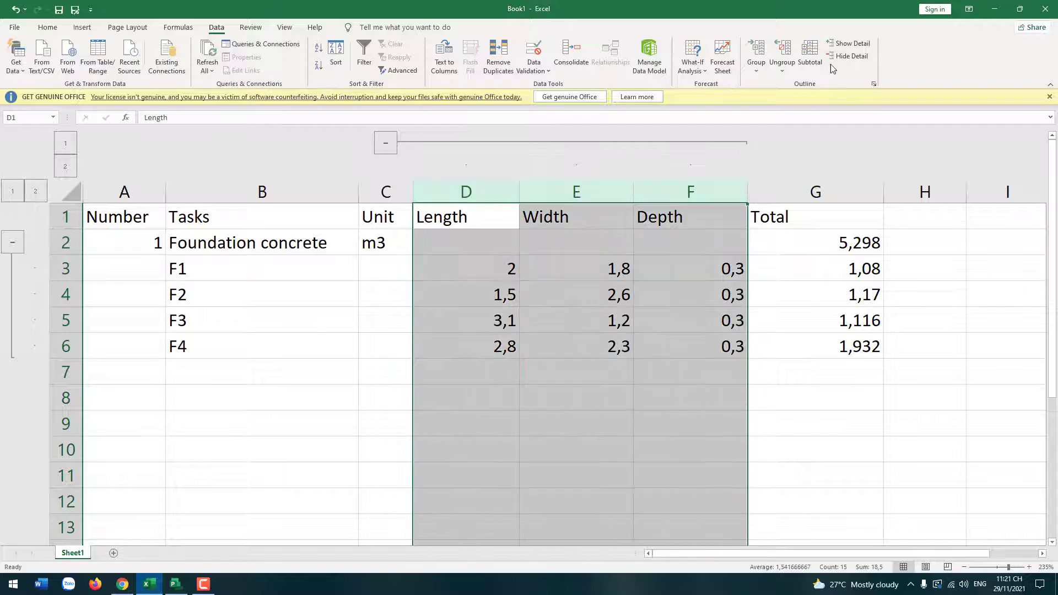
pyautogui.click(783, 70)
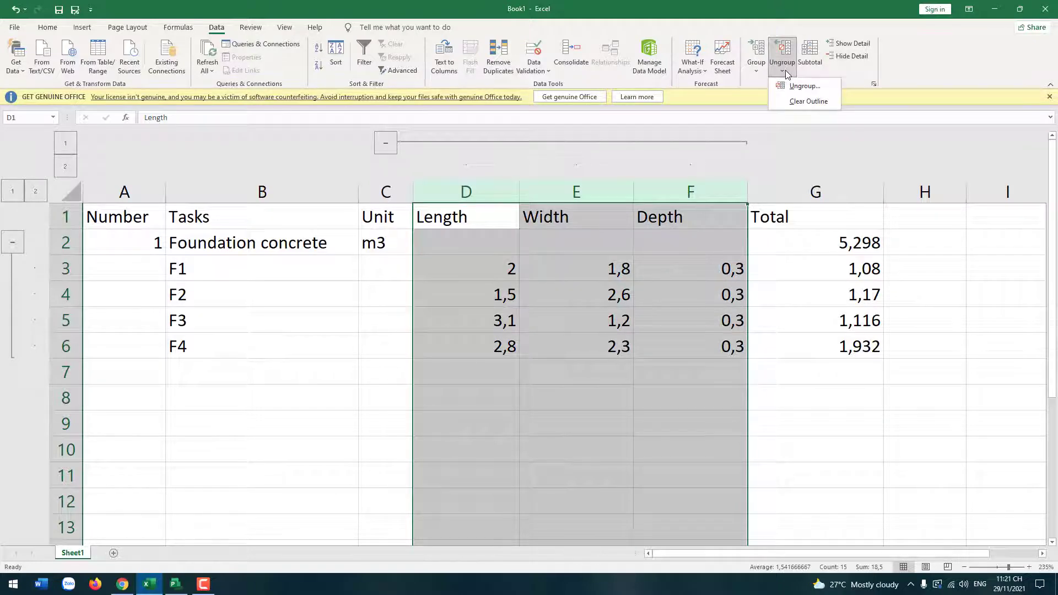
pyautogui.click(813, 88)
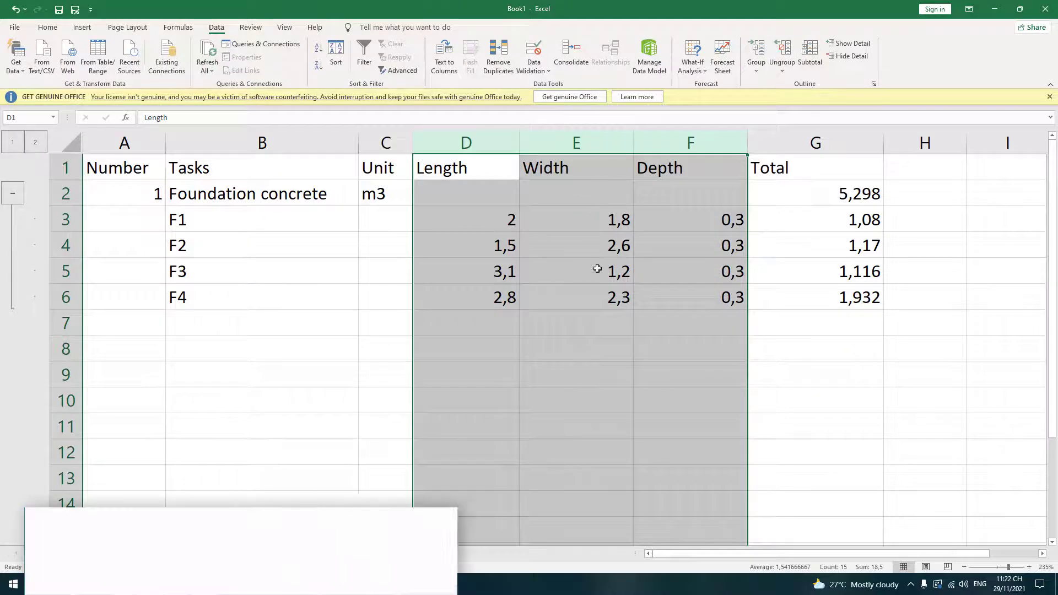
pyautogui.click(597, 268)
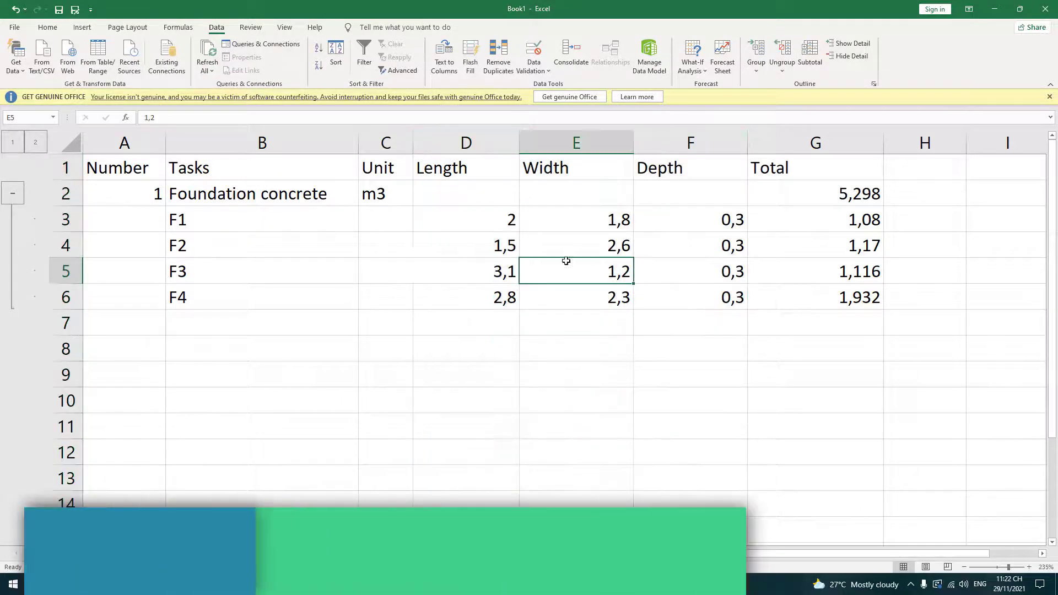
# Ungroup rows 3 to 6 containing the F1 to F4 entries, then deselect them.
pyautogui.click(66, 219)
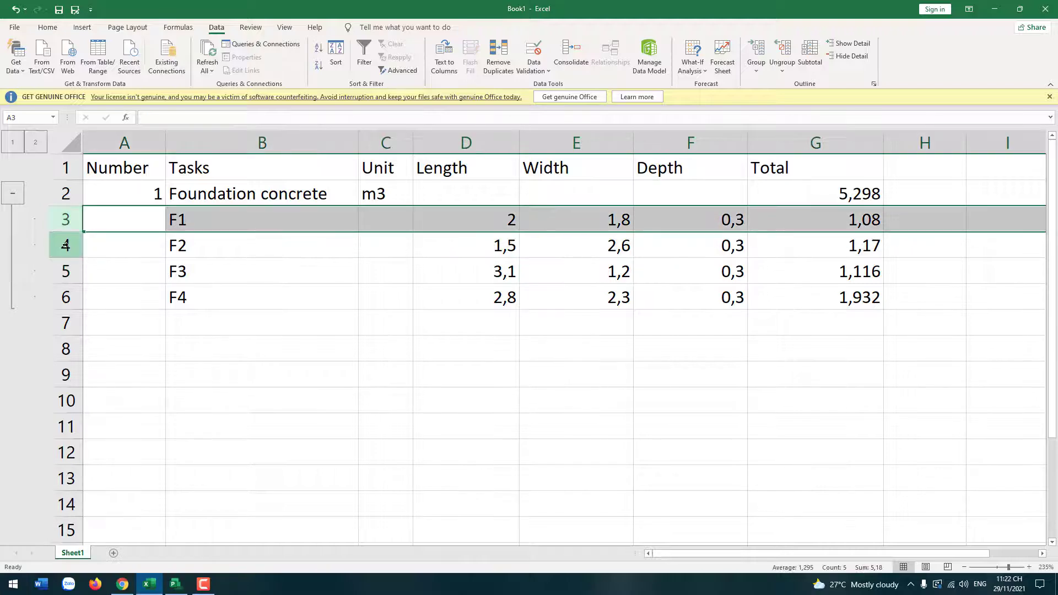
pyautogui.click(67, 244)
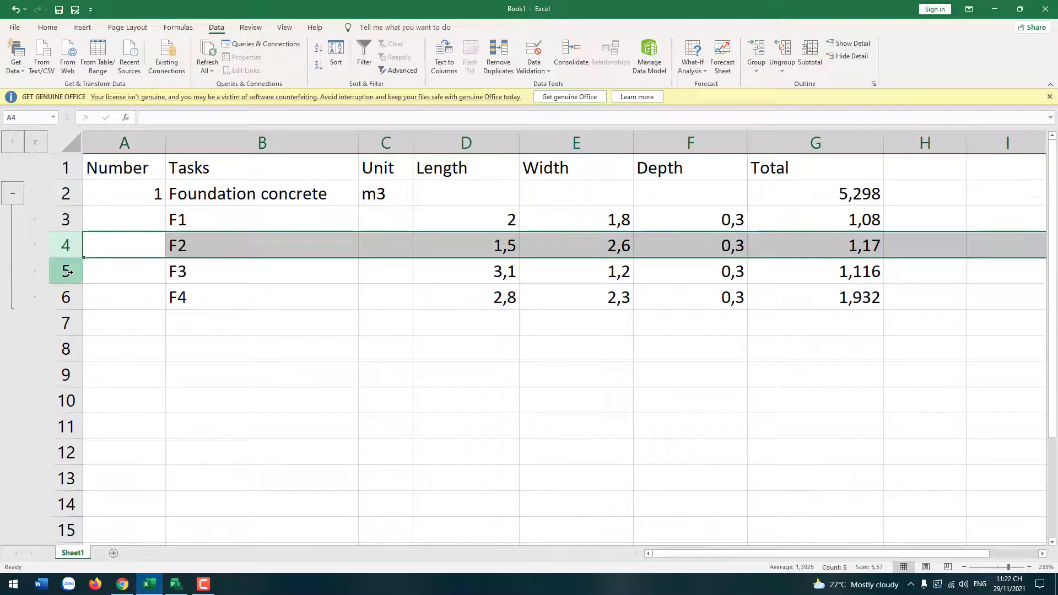
pyautogui.click(67, 269)
pyautogui.click(66, 299)
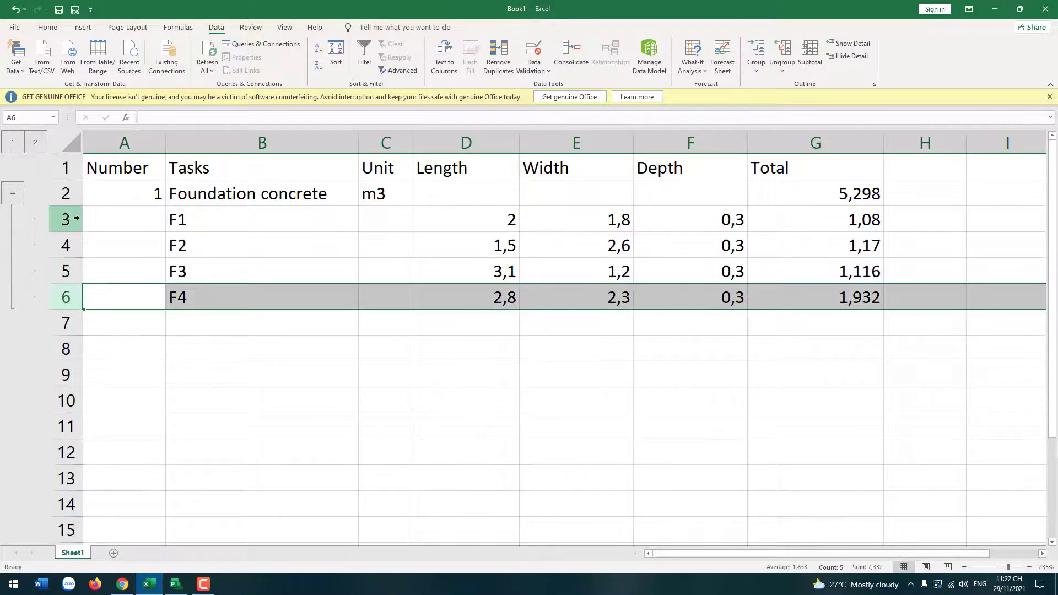
pyautogui.moveTo(66, 219); pyautogui.dragTo(66, 297)
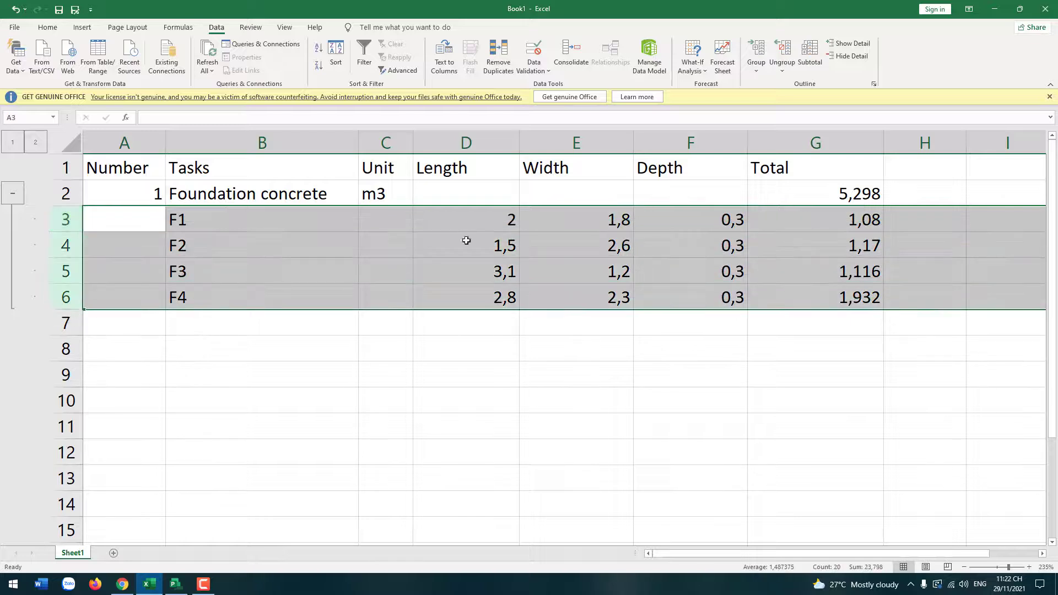
pyautogui.click(784, 70)
pyautogui.click(814, 90)
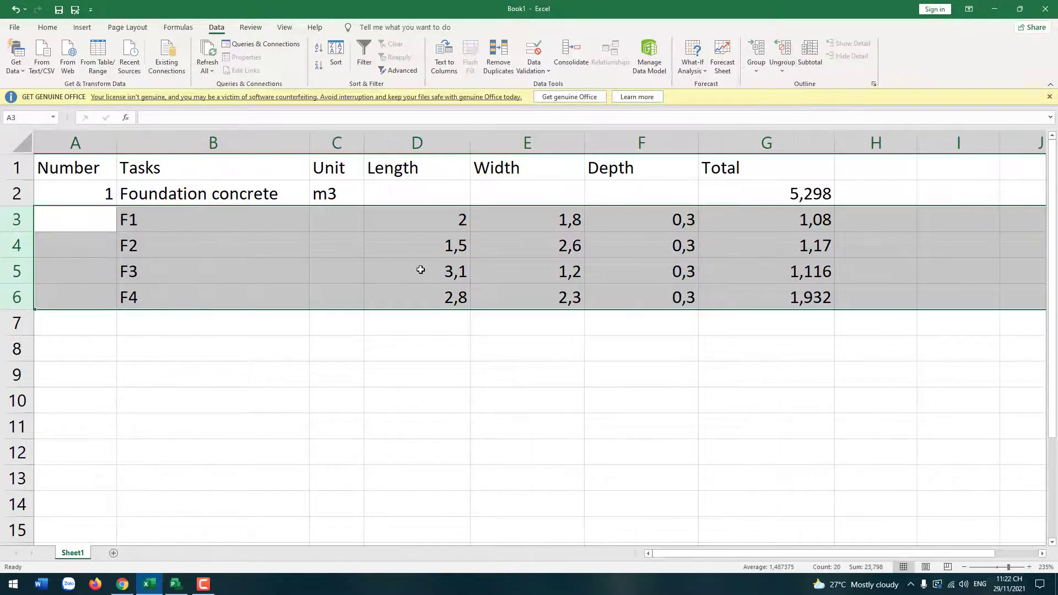
pyautogui.click(601, 333)
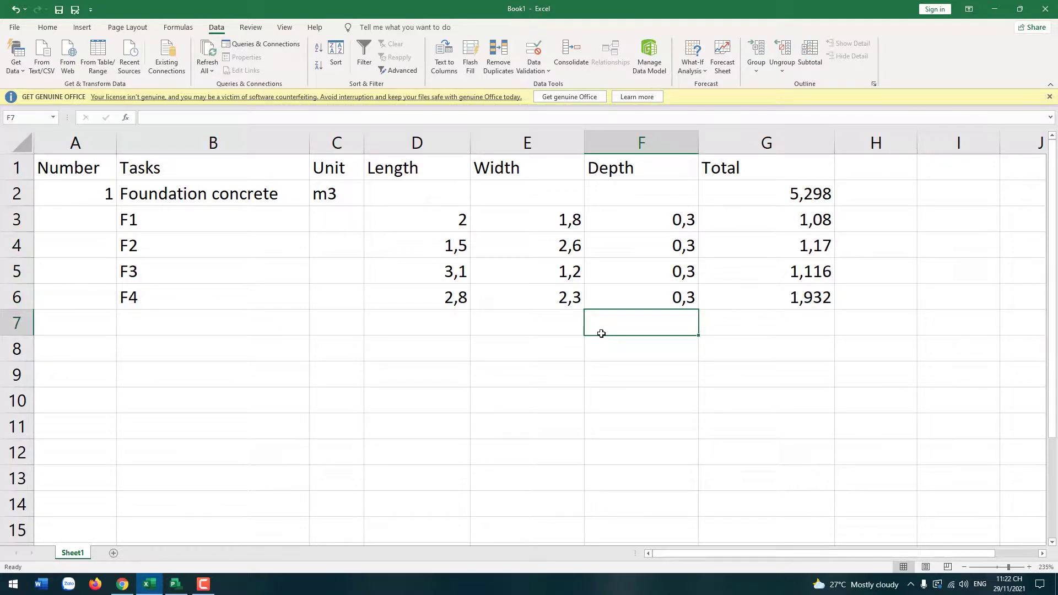